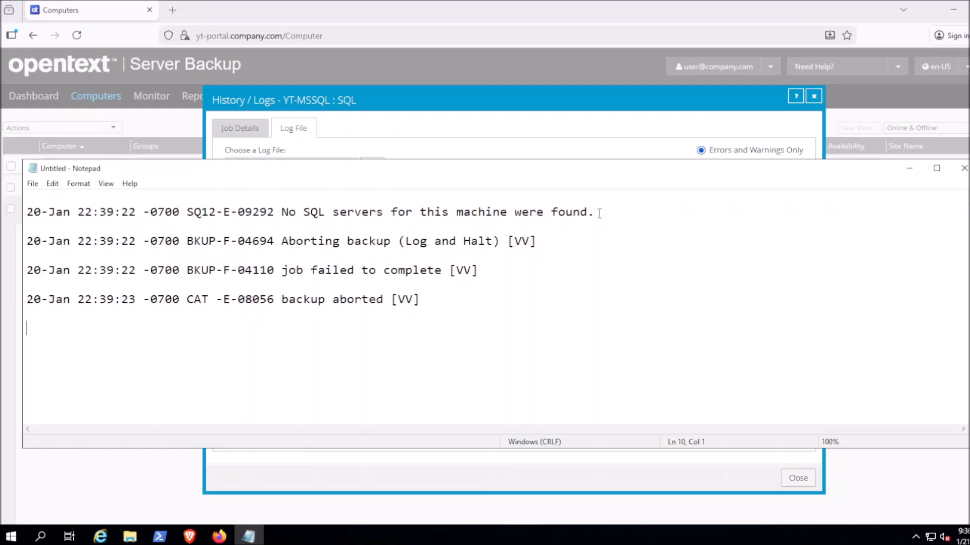
# - Highlight the SQL error message about no SQL servers found in the copied job log
pyautogui.moveTo(597, 212); pyautogui.dragTo(186, 213)
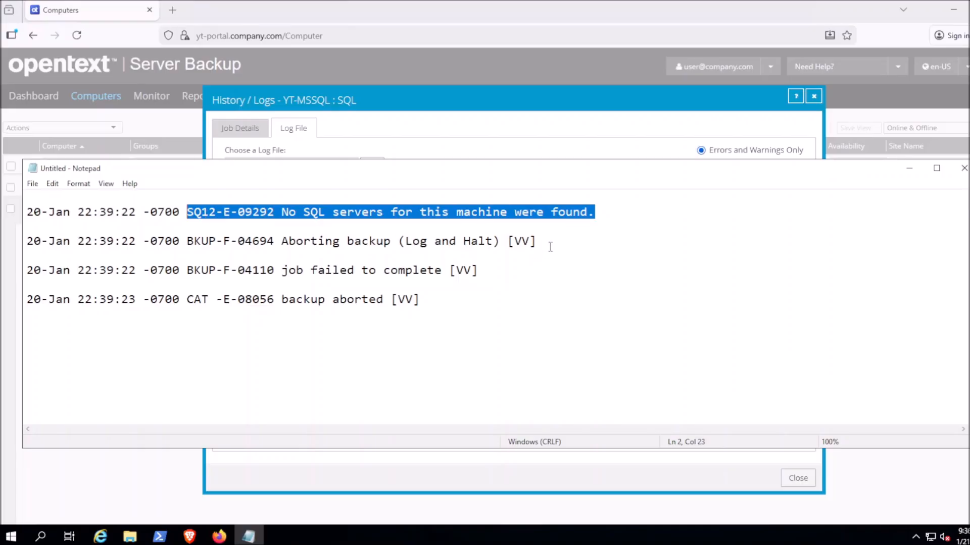
pyautogui.click(612, 212)
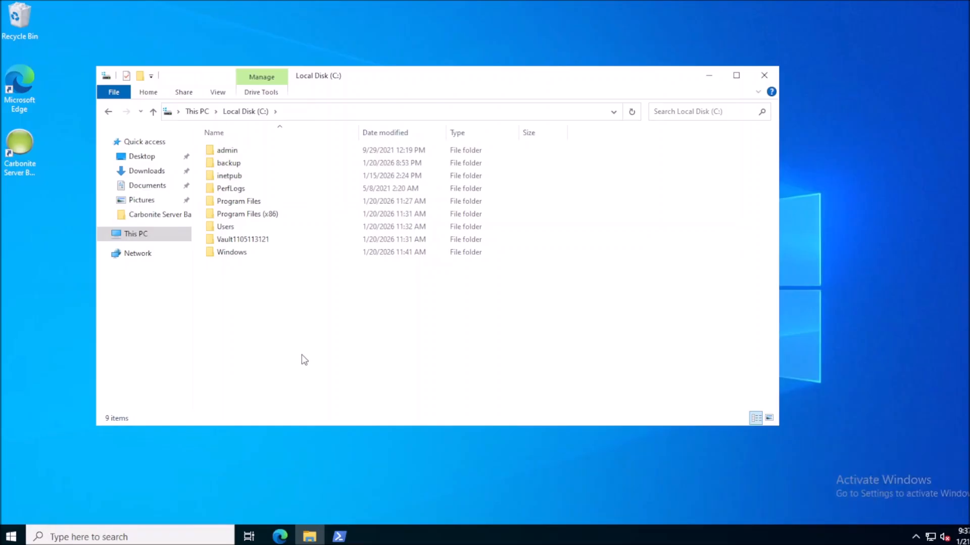
# - Browse to Program Files\OpenText Server Backup\Agent and open the SQL.vvc job file
pyautogui.doubleClick(250, 202)
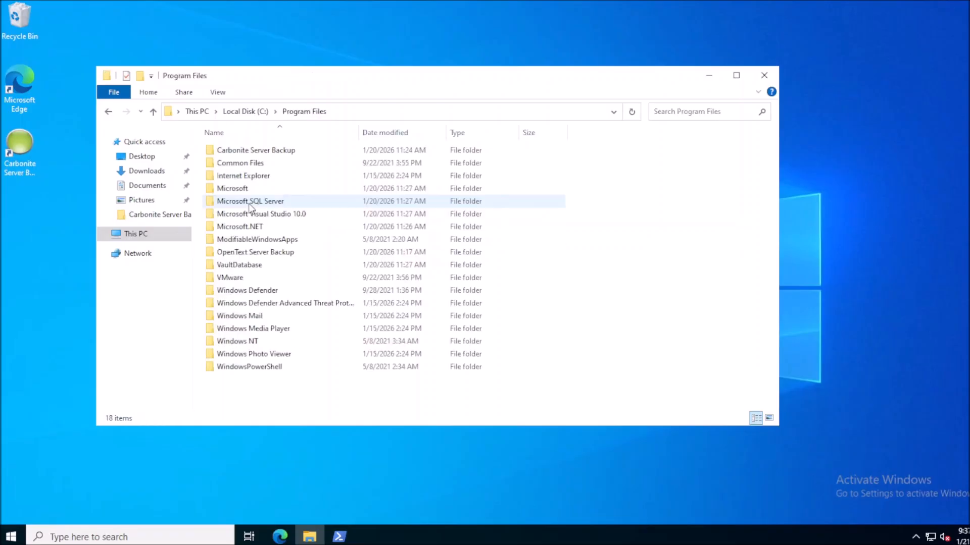
pyautogui.click(260, 252)
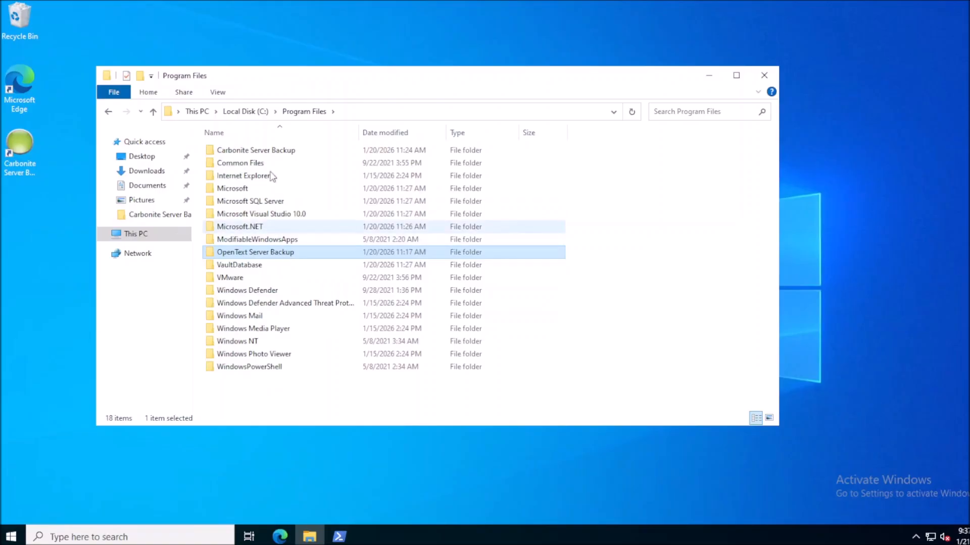
pyautogui.doubleClick(258, 253)
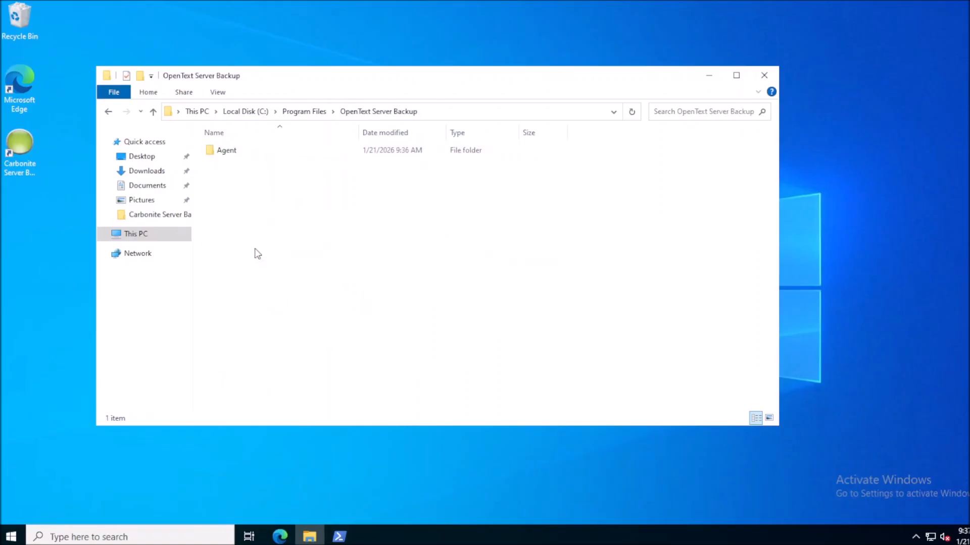
pyautogui.doubleClick(222, 155)
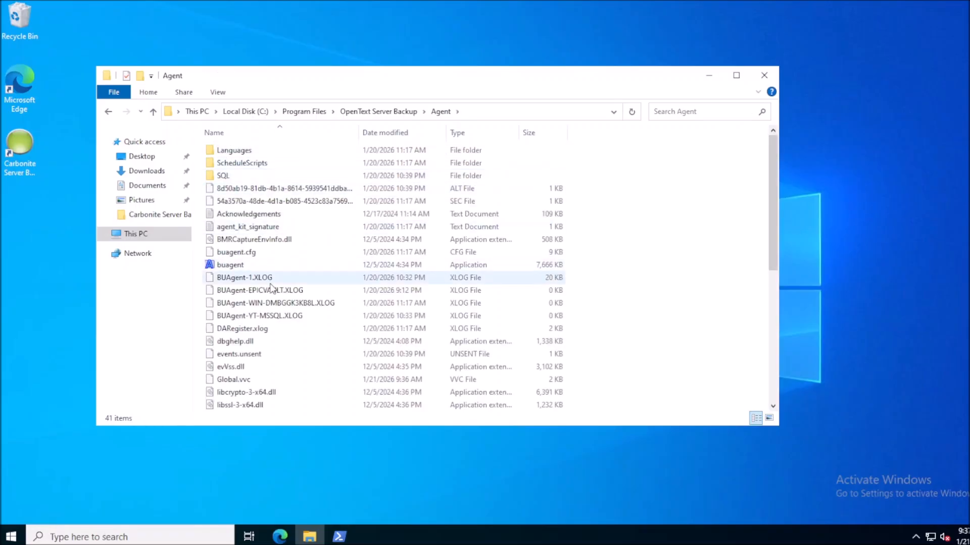
pyautogui.scroll(-7, 271, 287)
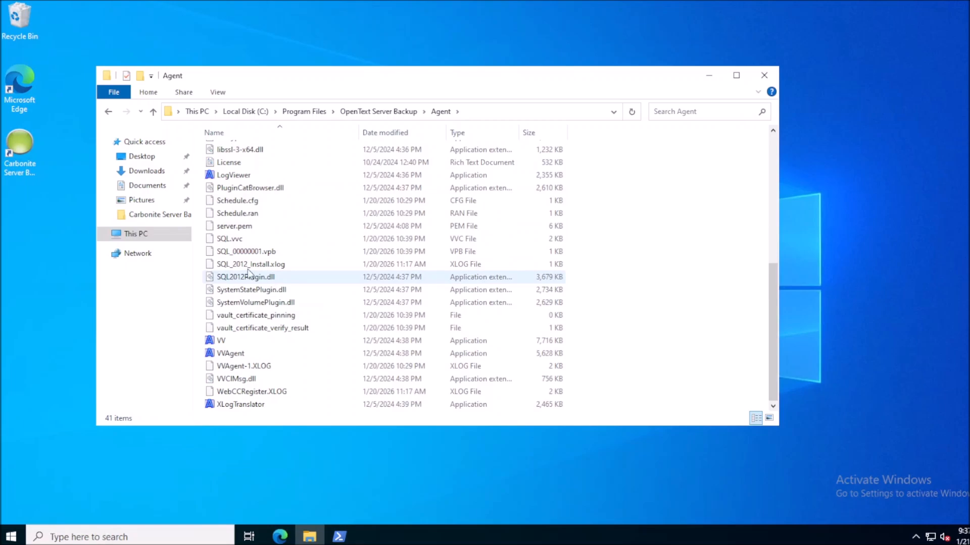
pyautogui.click(232, 239)
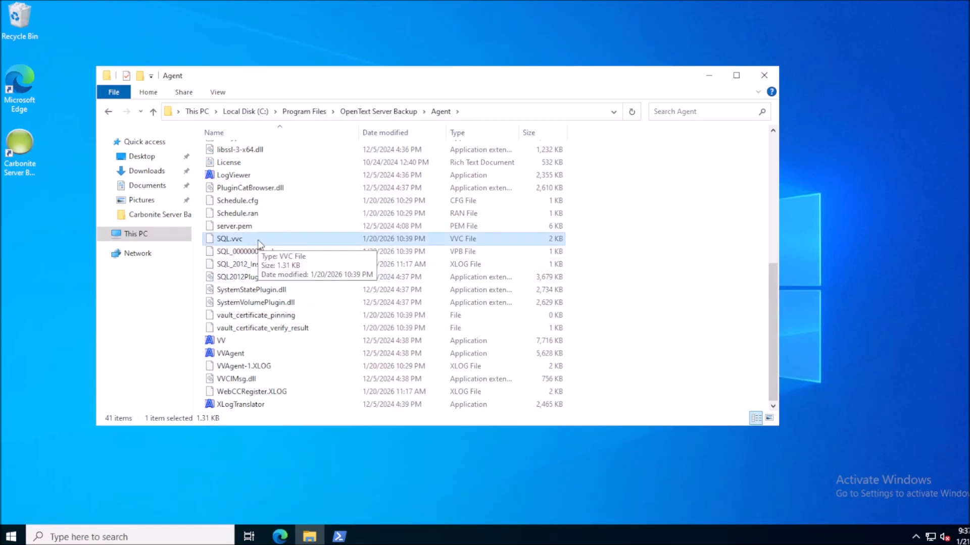
pyautogui.doubleClick(258, 241)
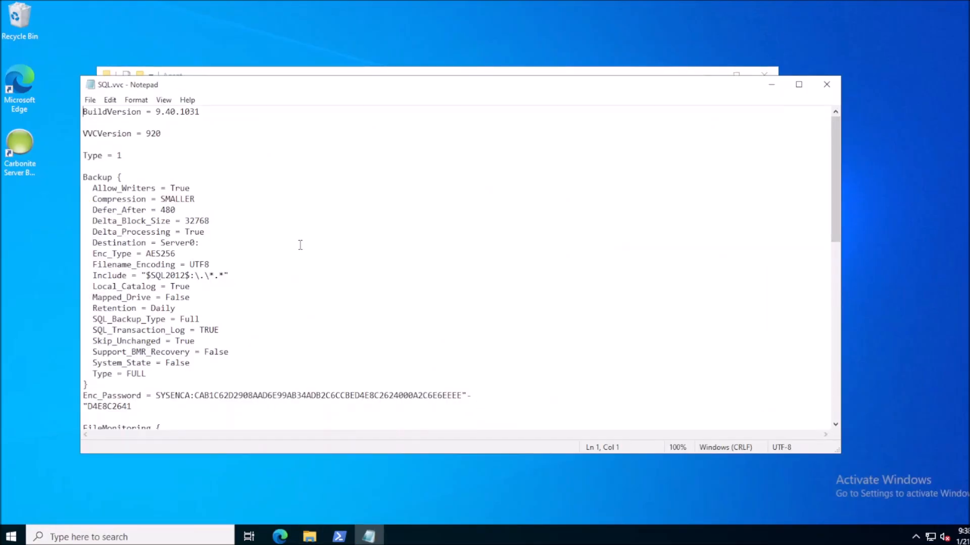
# - Select the machine name before \EVAULT_DB in the SQLServer0 Name entry
pyautogui.scroll(-9, 300, 245)
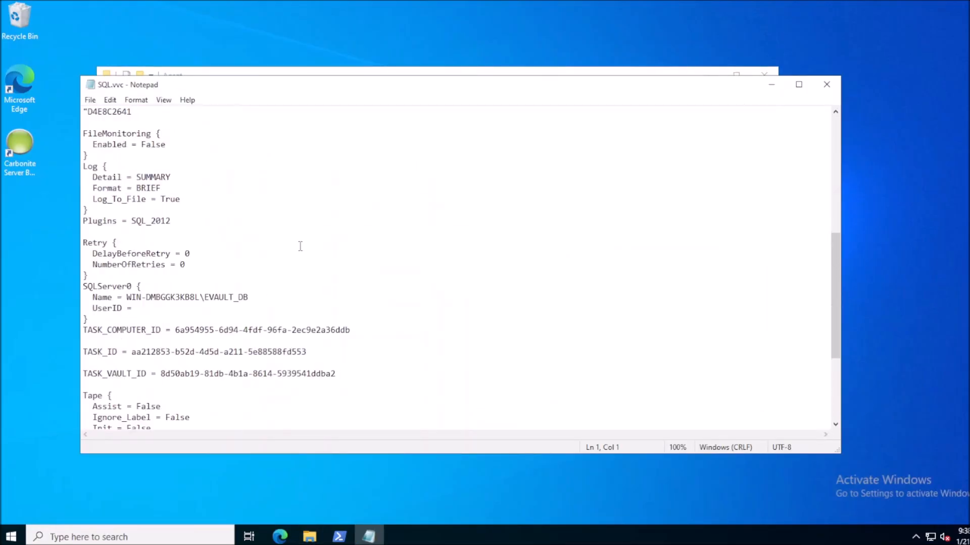
pyautogui.scroll(-1, 300, 246)
pyautogui.moveTo(148, 254); pyautogui.dragTo(83, 254)
pyautogui.moveTo(200, 264); pyautogui.dragTo(128, 265)
pyautogui.moveTo(250, 264); pyautogui.dragTo(126, 265)
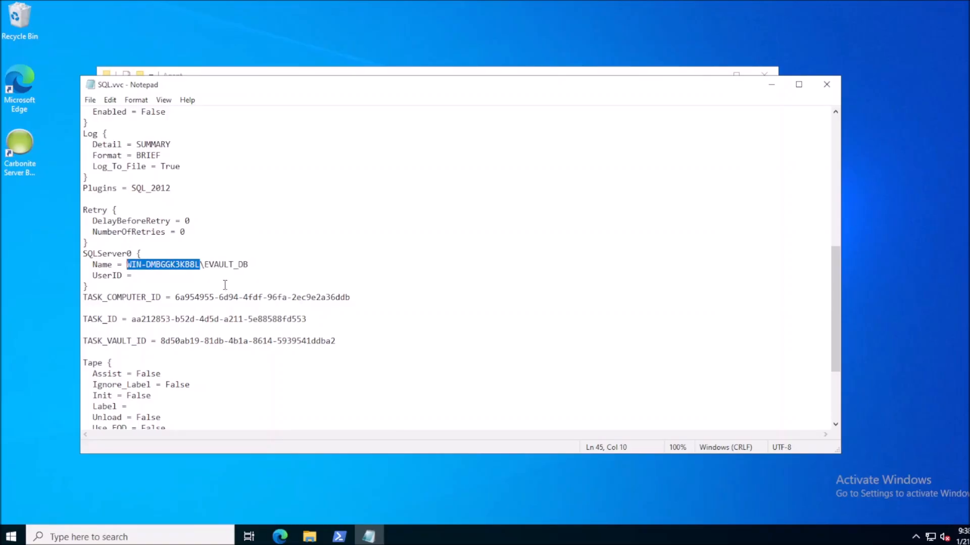
# - Open PowerShell and run the hostname command
pyautogui.click(340, 536)
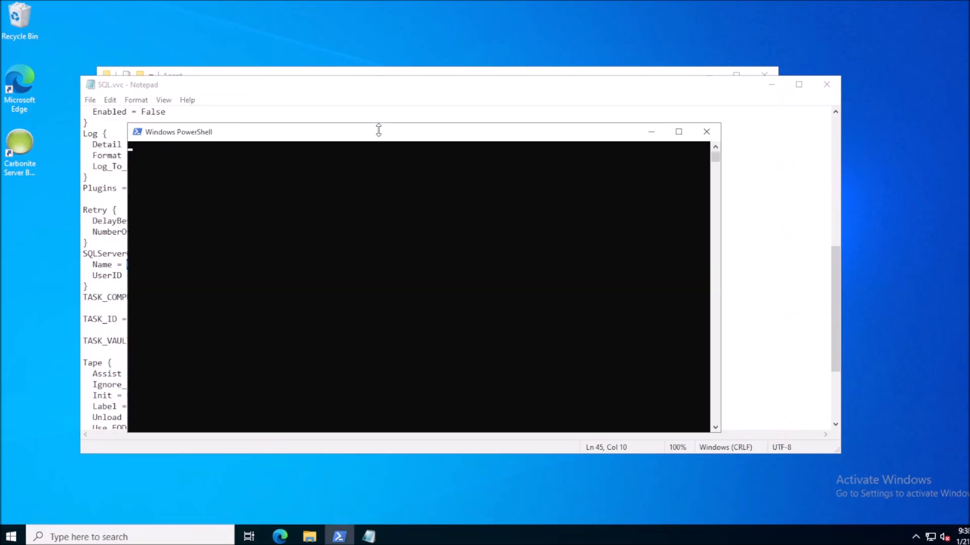
pyautogui.moveTo(379, 130); pyautogui.dragTo(655, 130)
pyautogui.write('hostnam')
pyautogui.write('e')
pyautogui.press('Return')
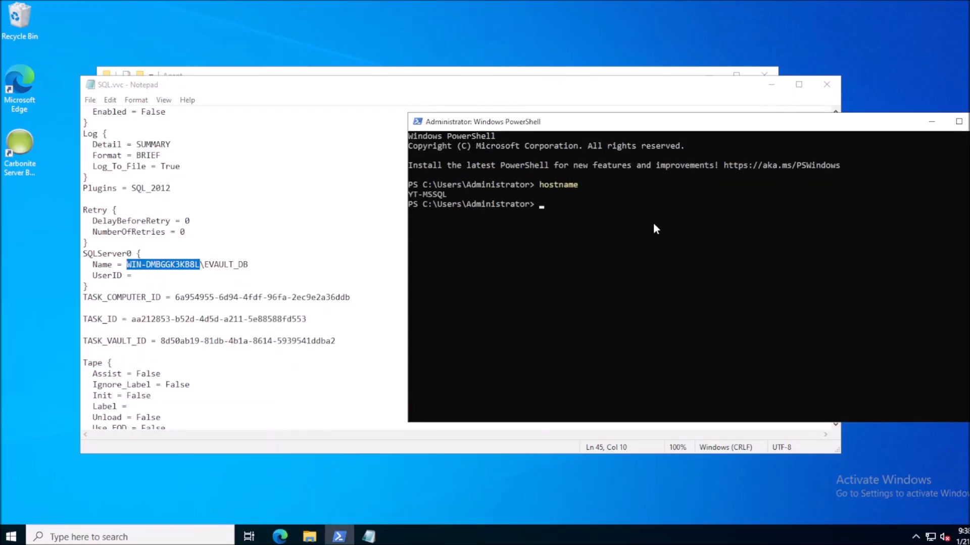
# - Copy the hostname YT-MSSQL and paste it over the selected machine name in SQL.vvc
pyautogui.click(409, 194)
pyautogui.moveTo(438, 193); pyautogui.dragTo(445, 196)
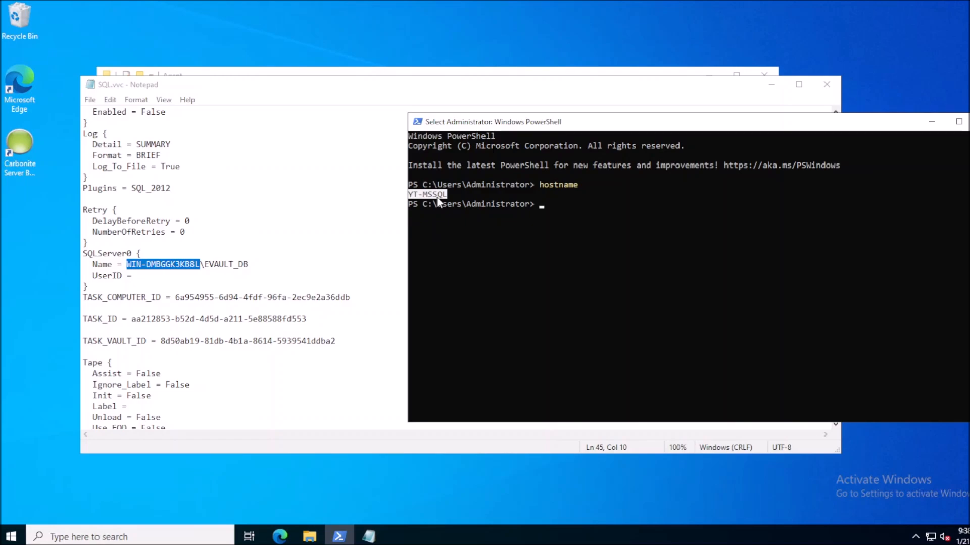
pyautogui.rightClick(438, 199)
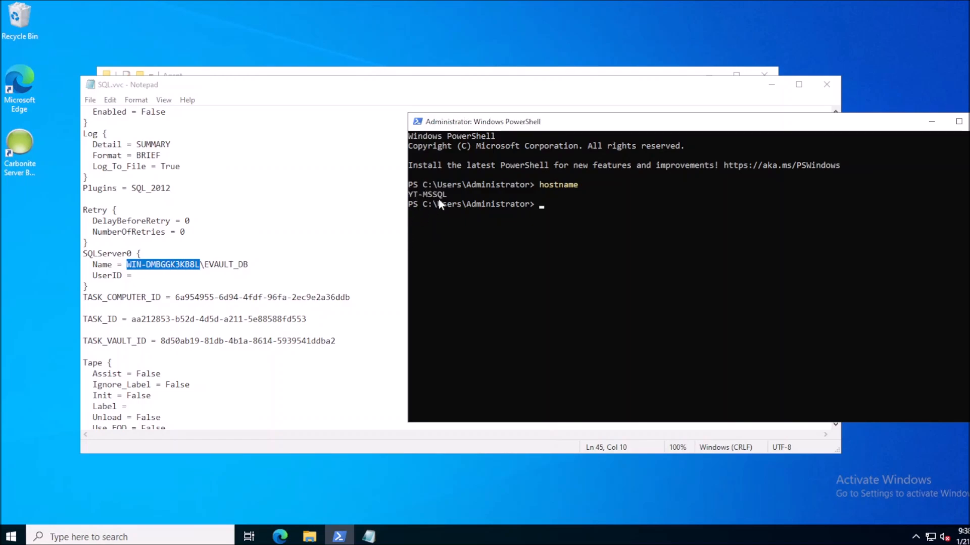
pyautogui.hotkey('alt', 'Tab')
pyautogui.write('YT-MSSQL')
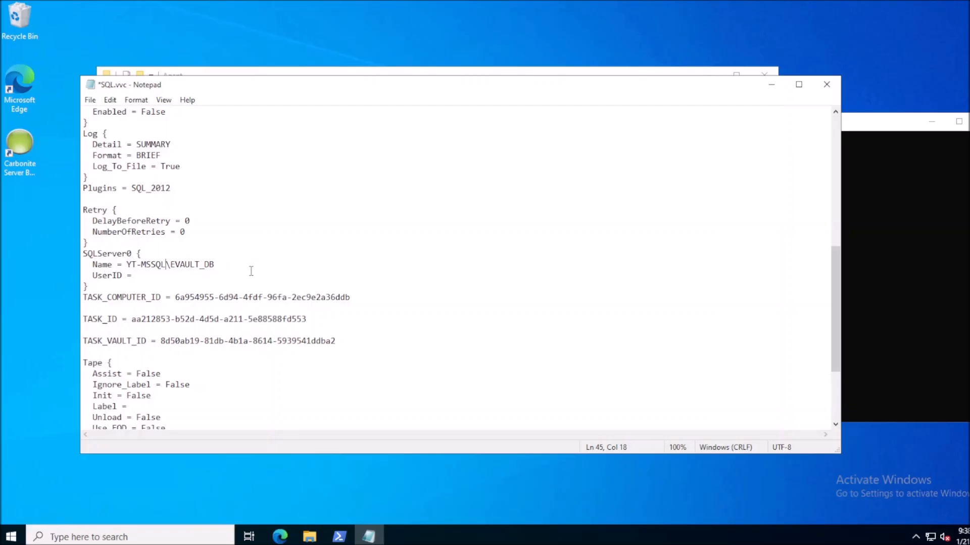
# - Save and close the edited SQL.vvc file
pyautogui.scroll(-4, 254, 279)
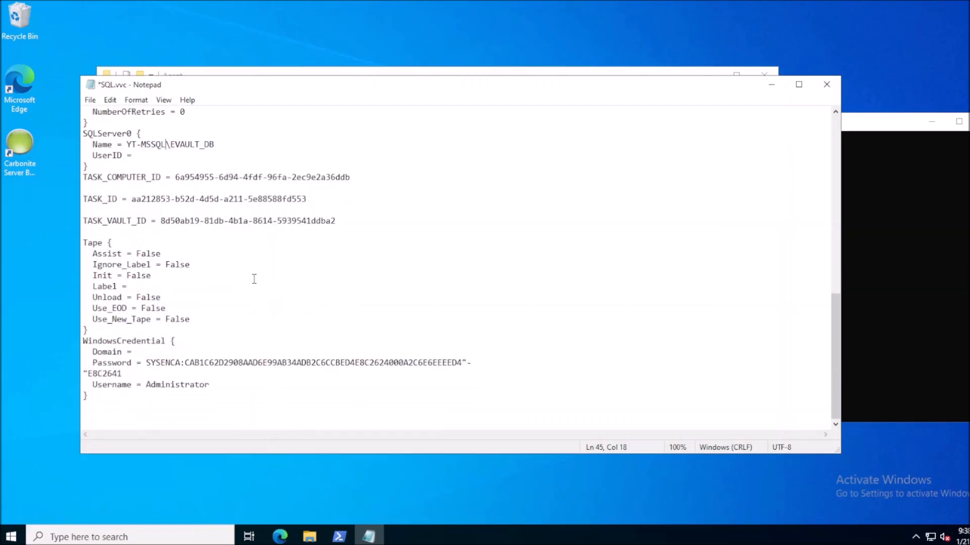
pyautogui.scroll(3, 254, 279)
pyautogui.click(828, 87)
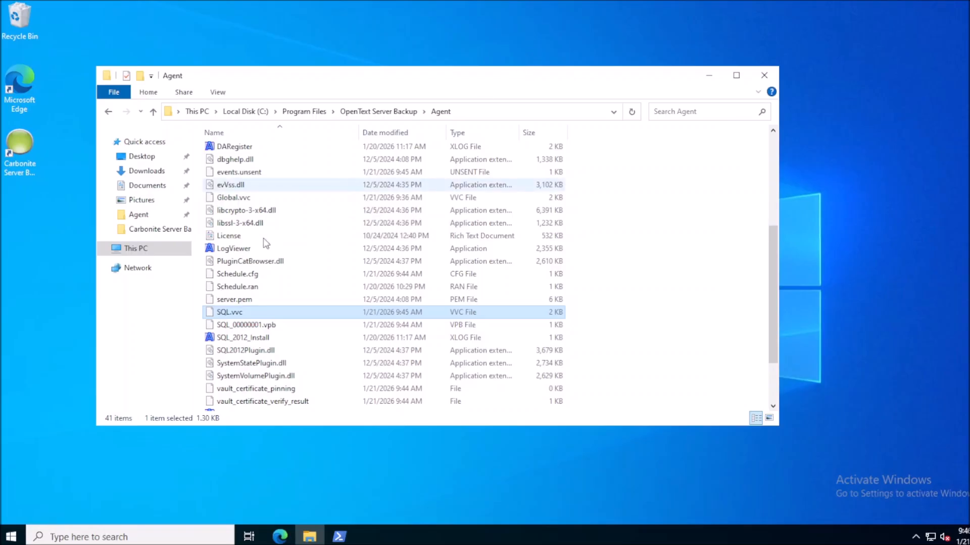
# - Open Schedule.cfg from the Agent folder in Notepad
pyautogui.click(254, 277)
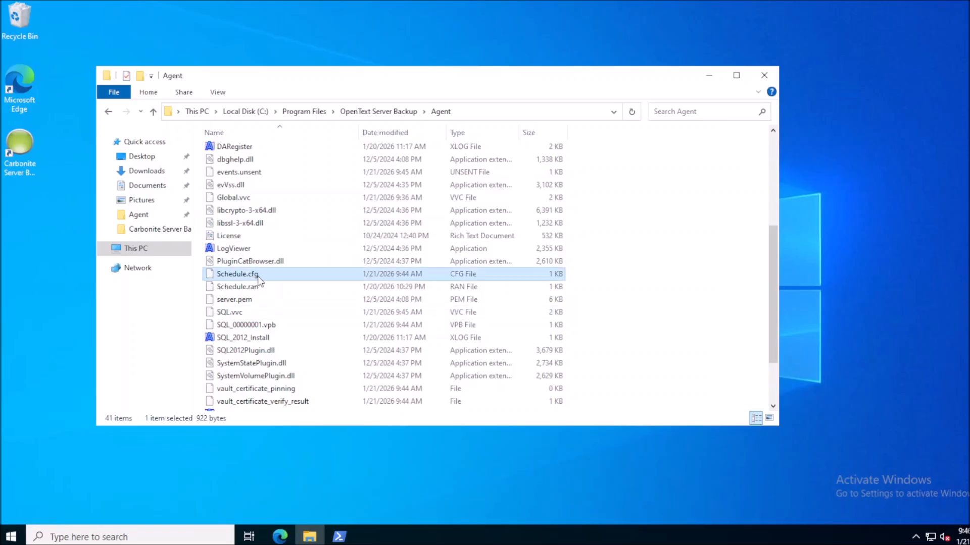
pyautogui.doubleClick(244, 276)
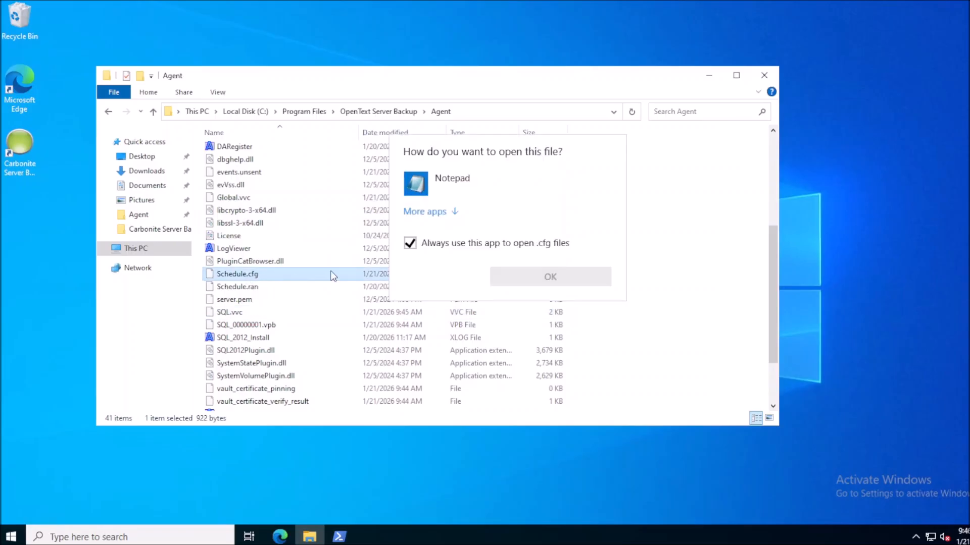
pyautogui.press('Return')
# - Copy the scheduled command from VV backup SQL through /sqltranslog=true
pyautogui.moveTo(141, 374); pyautogui.dragTo(205, 374)
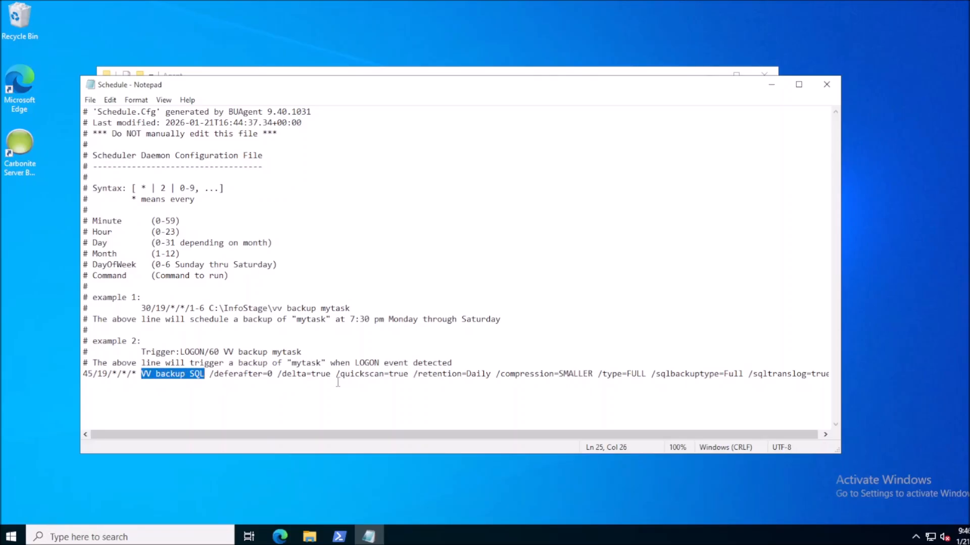
pyautogui.click(247, 374)
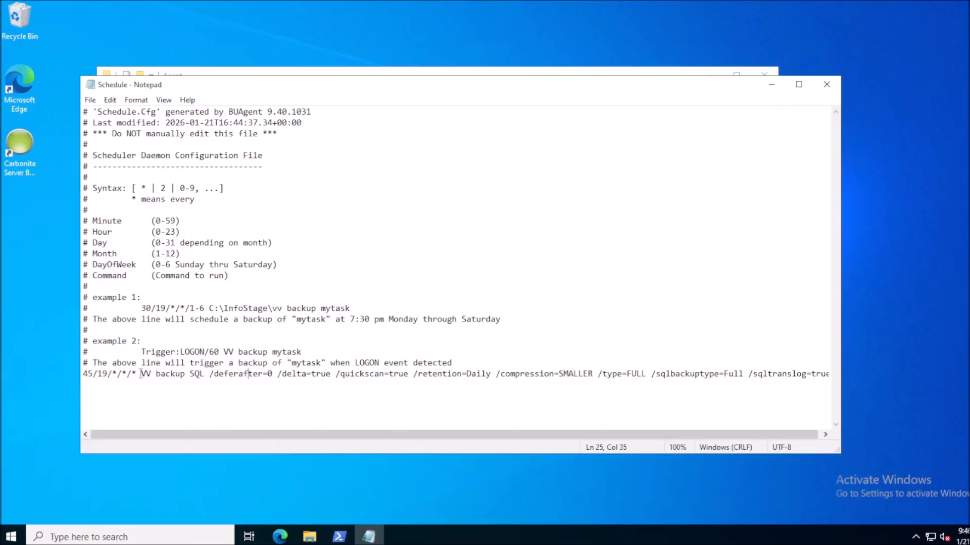
pyautogui.moveTo(141, 374); pyautogui.dragTo(199, 374)
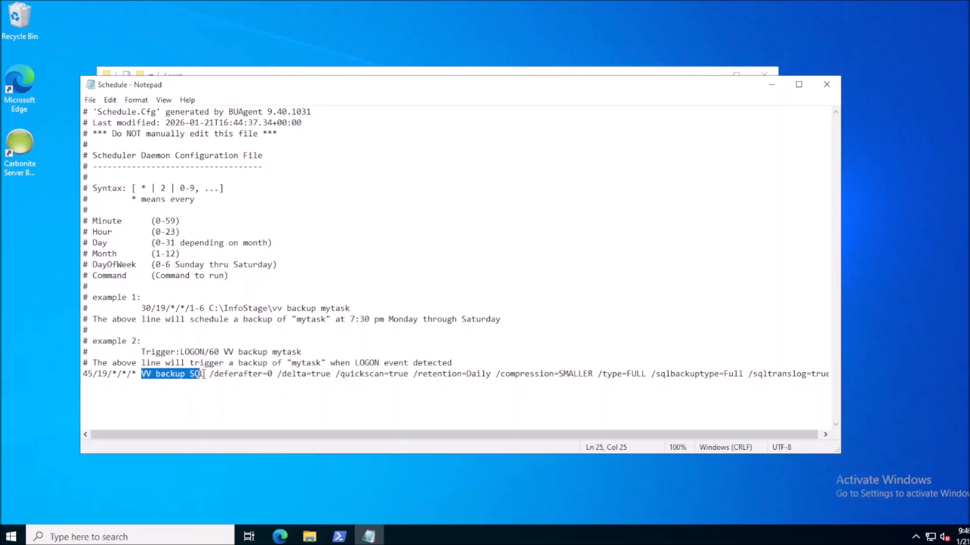
pyautogui.moveTo(386, 442); pyautogui.dragTo(586, 447)
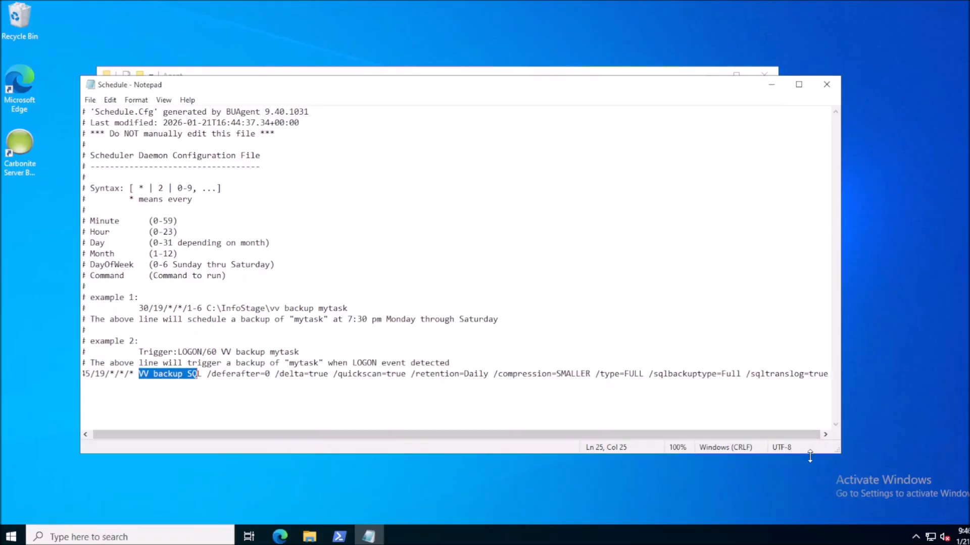
pyautogui.moveTo(837, 451); pyautogui.dragTo(913, 453)
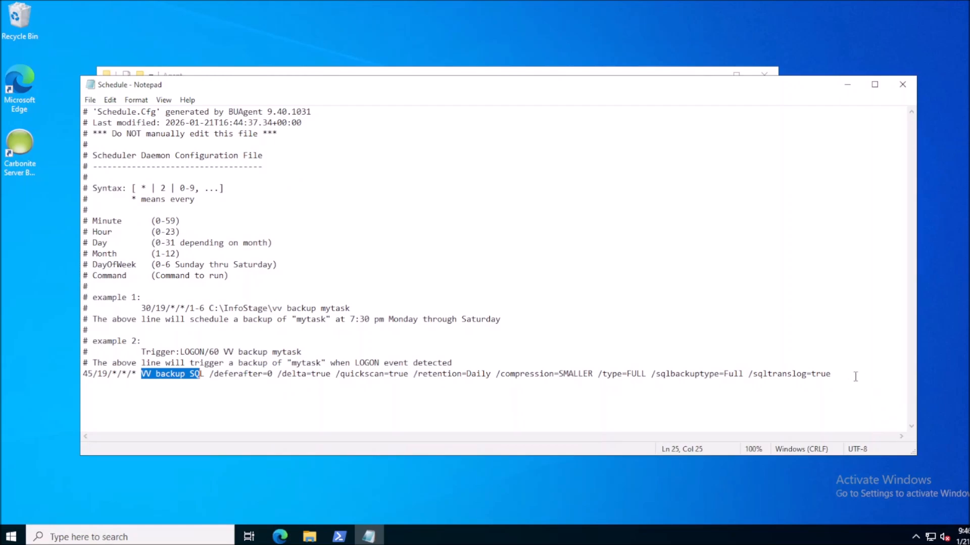
pyautogui.keyDown('shift'); pyautogui.click(833, 374); pyautogui.keyUp('shift')
pyautogui.rightClick(781, 376)
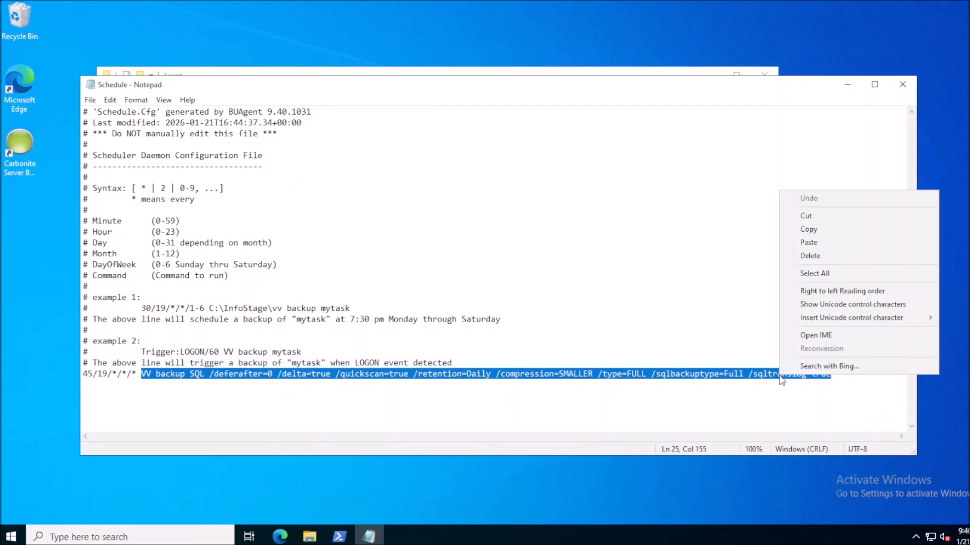
pyautogui.click(809, 232)
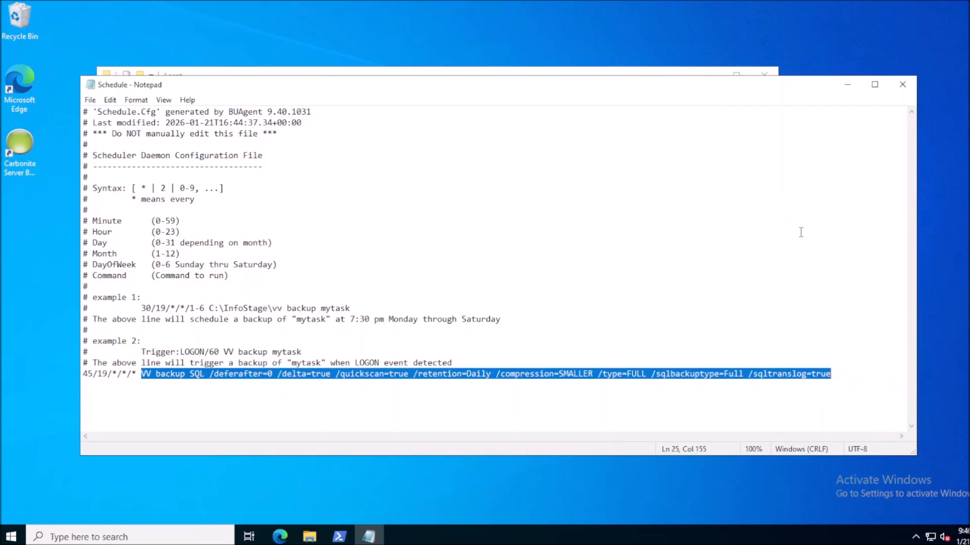
# - Open a Command Prompt in the Agent folder through the address bar with cmd
pyautogui.click(598, 70)
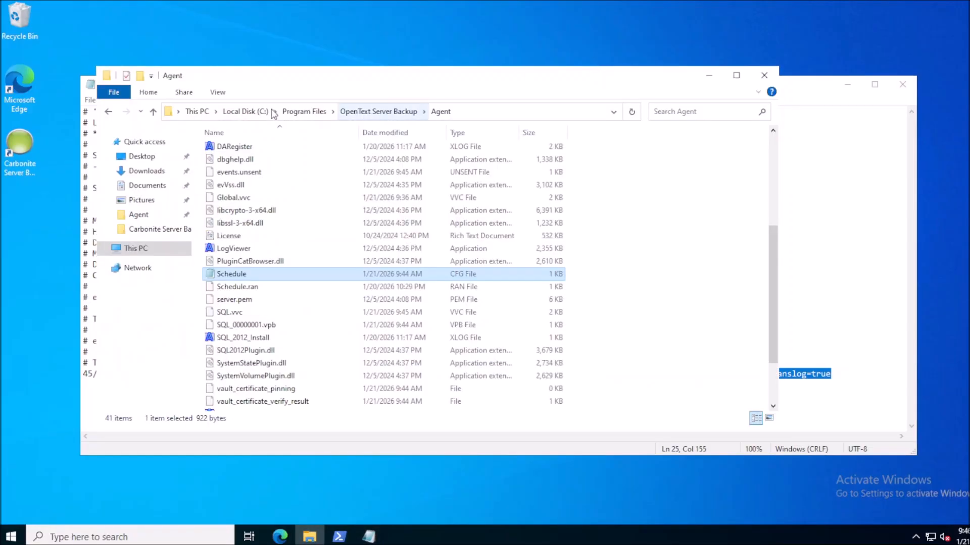
pyautogui.click(474, 112)
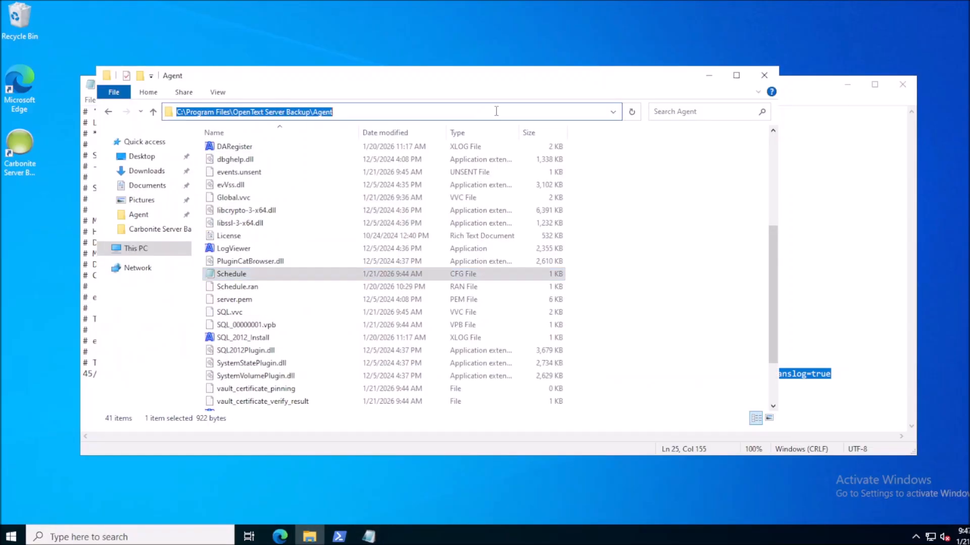
pyautogui.write('cmd')
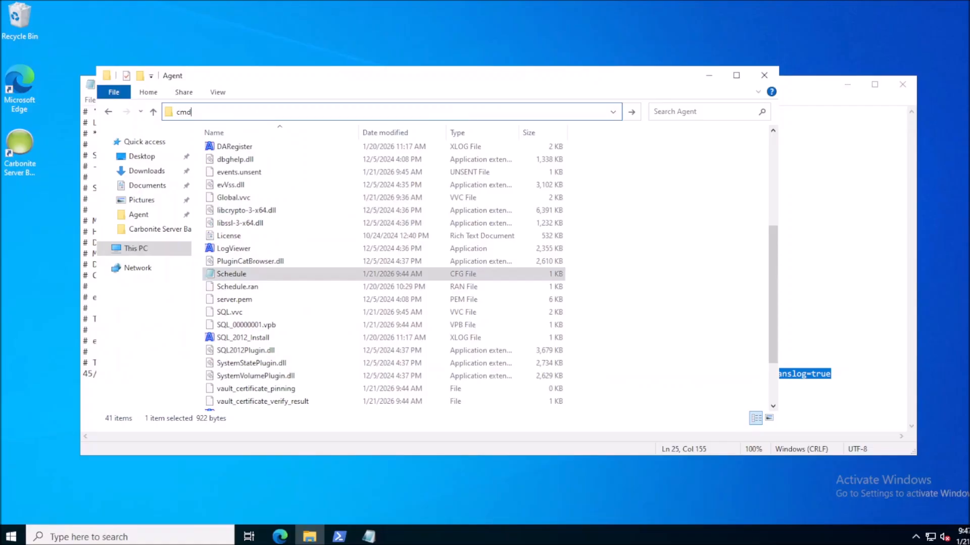
pyautogui.press('Return')
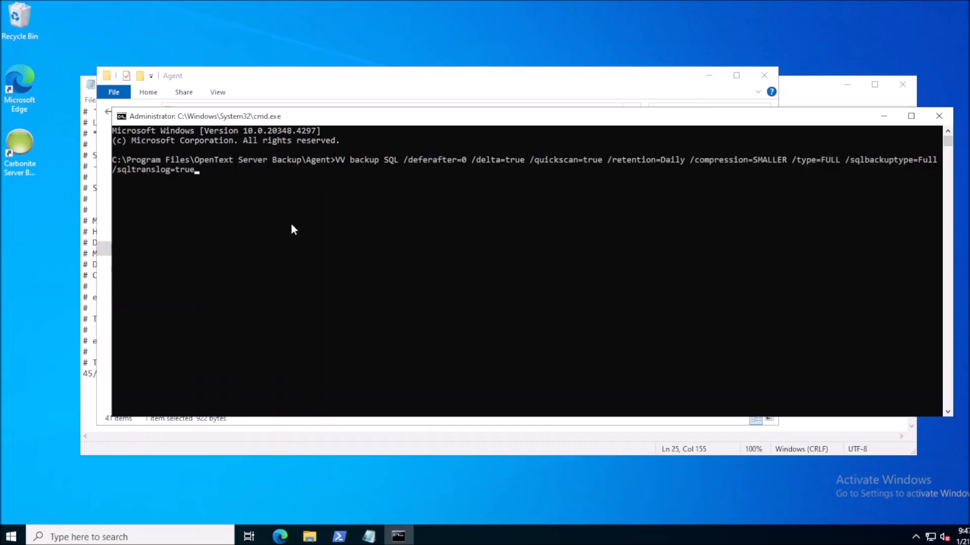
# - Run the copied backup command with /forcereseed appended
pyautogui.write('/forcereseed')
pyautogui.press('Return')
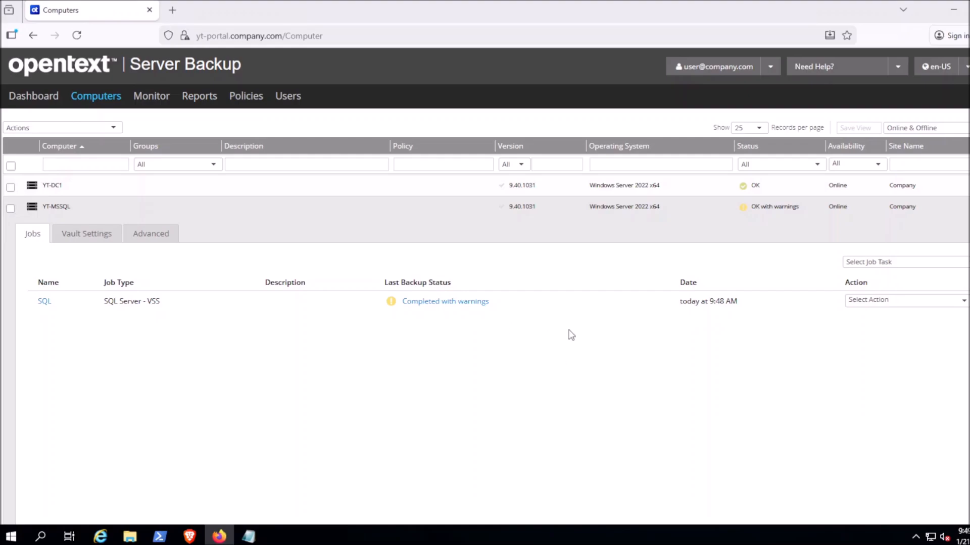
# - Open the SQL job's History / Logs and view the January 21 backup log
pyautogui.click(859, 306)
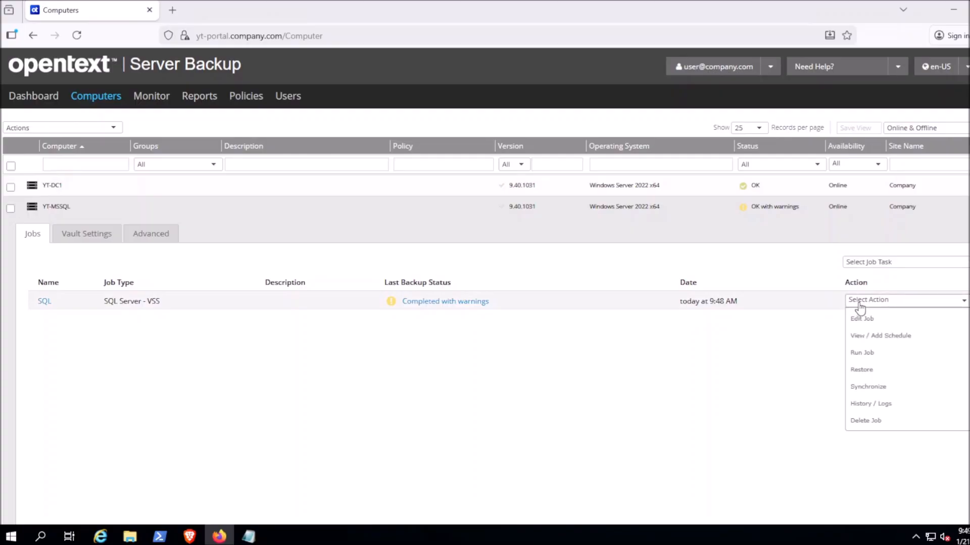
pyautogui.click(883, 404)
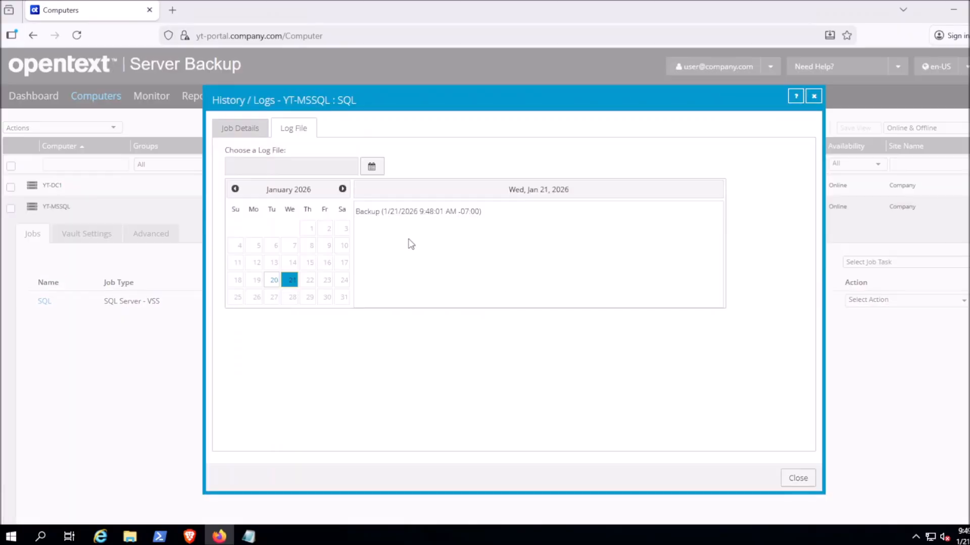
pyautogui.click(389, 215)
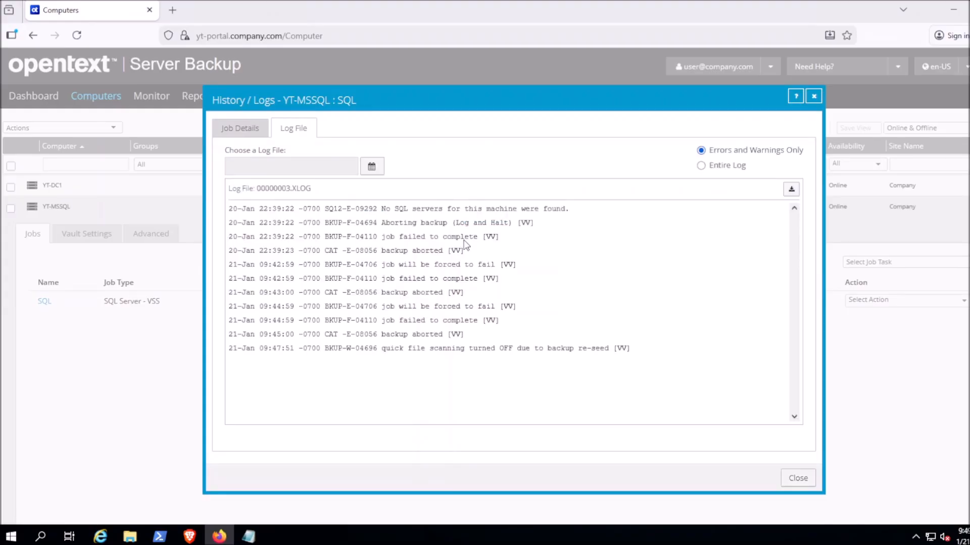
# - Copy the backup re-seed warning line from the log into Notepad, then close the History / Logs dialog
pyautogui.moveTo(471, 253); pyautogui.dragTo(228, 208)
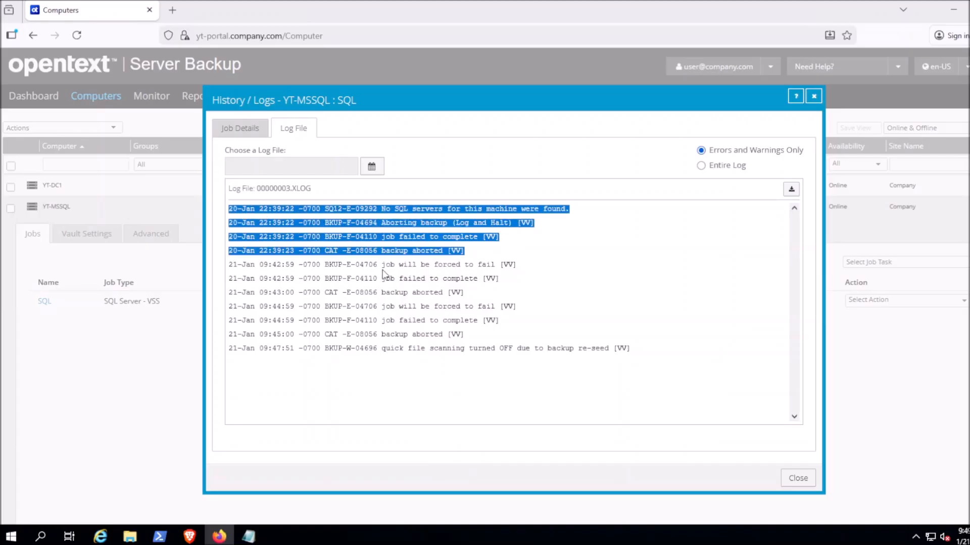
pyautogui.tripleClick(385, 348)
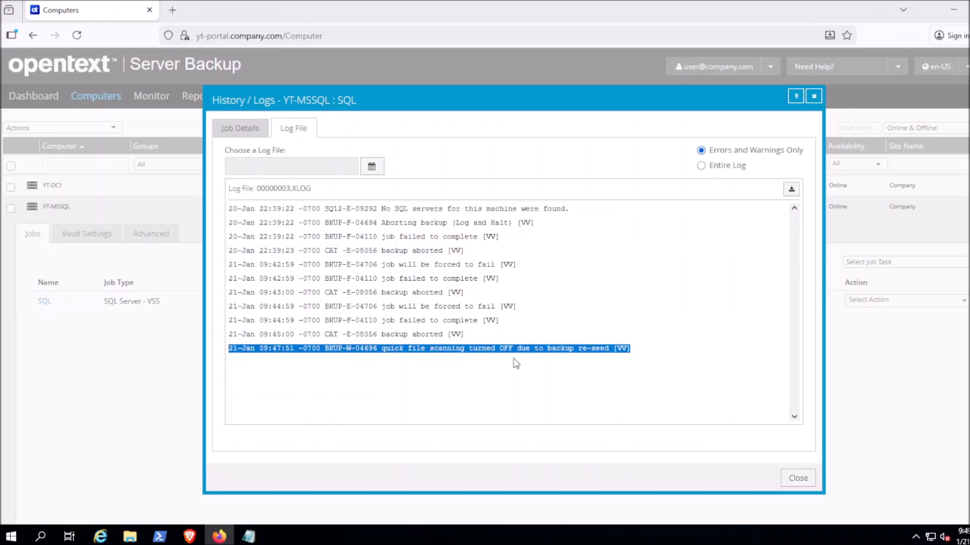
pyautogui.hotkey('ctrl', 'c')
pyautogui.hotkey('alt', 'Tab')
pyautogui.hotkey('ctrl', 'v')
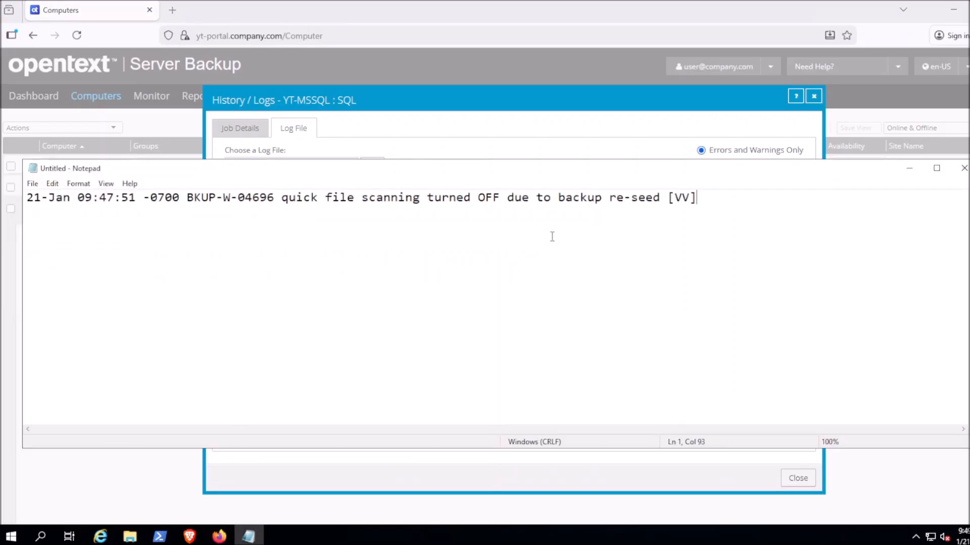
pyautogui.moveTo(609, 199); pyautogui.dragTo(665, 201)
pyautogui.click(727, 209)
pyautogui.click(682, 99)
pyautogui.click(814, 96)
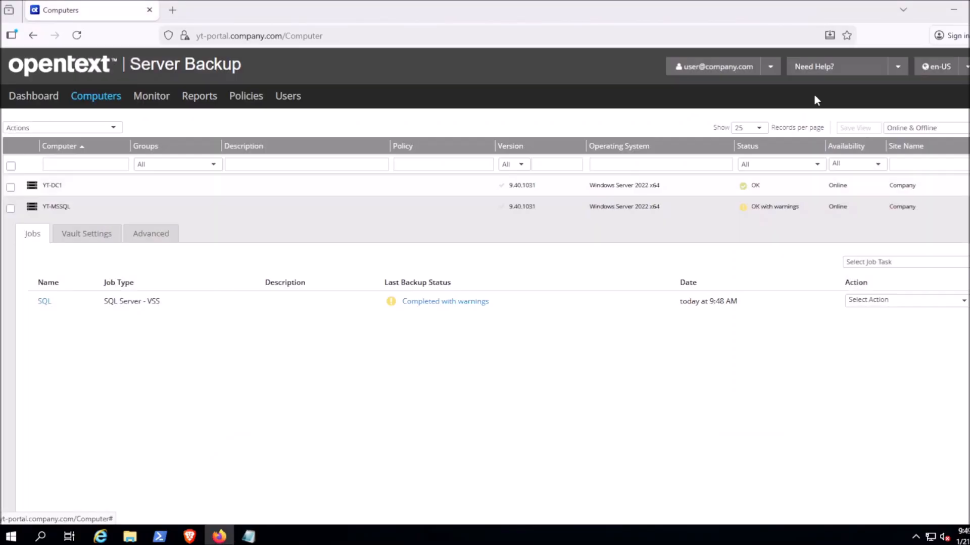
# - Run the SQL job's backup with its default settings and close the process details once it finishes
pyautogui.click(871, 302)
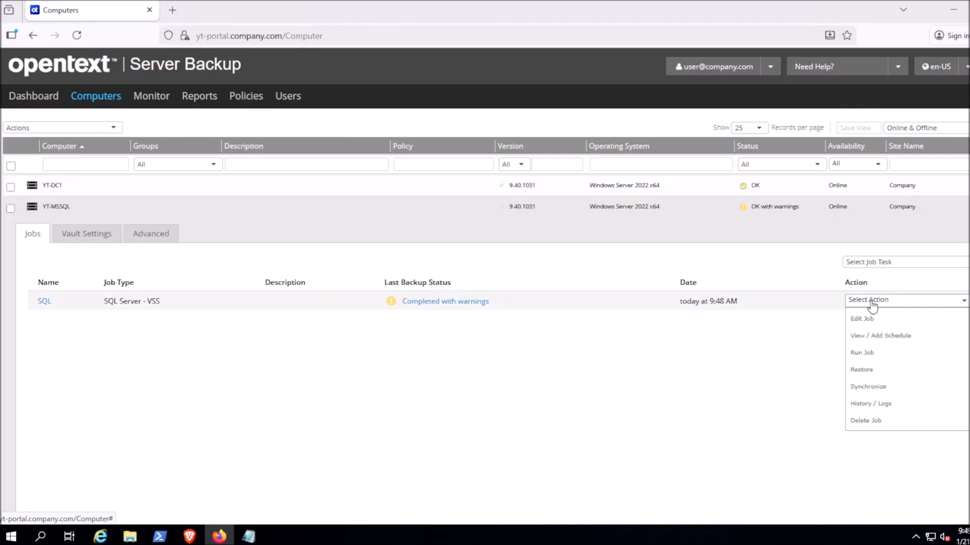
pyautogui.click(872, 353)
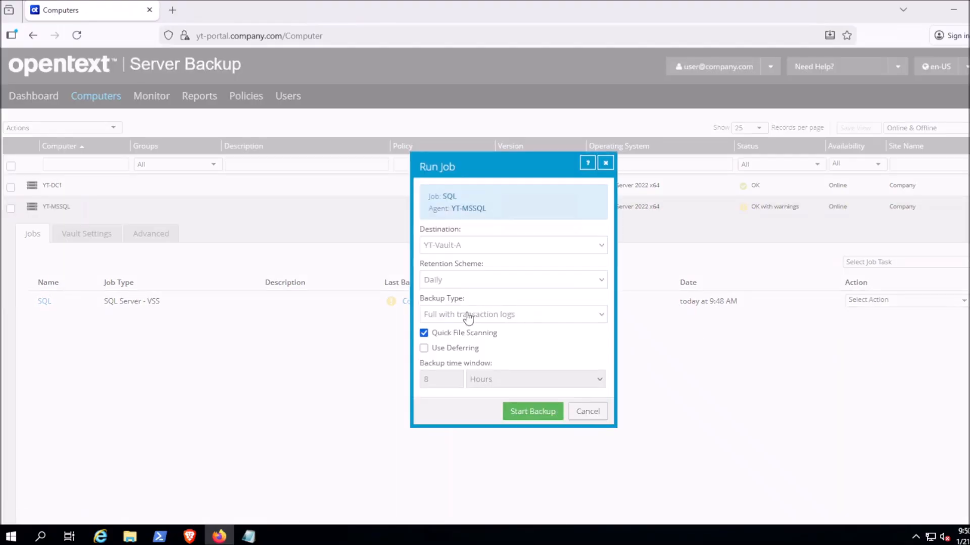
pyautogui.click(522, 412)
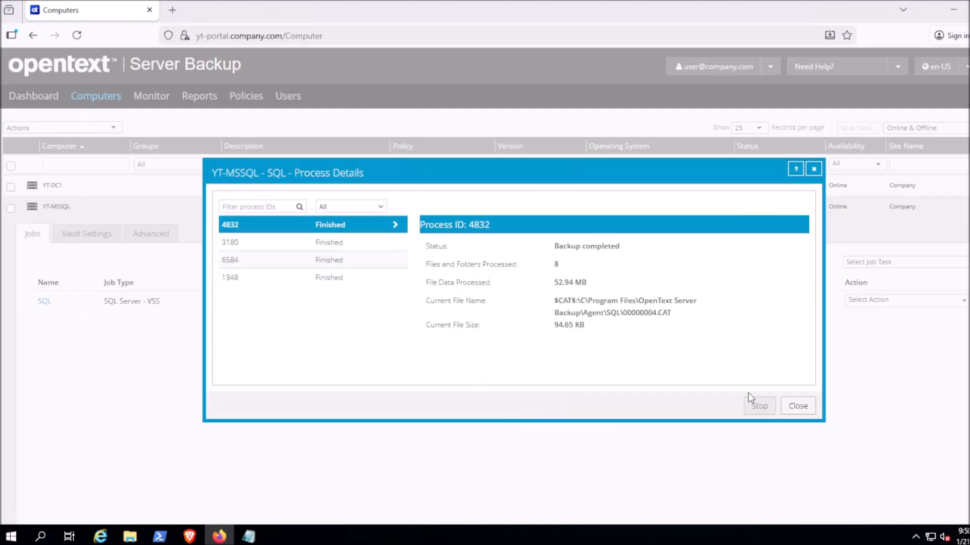
pyautogui.click(798, 406)
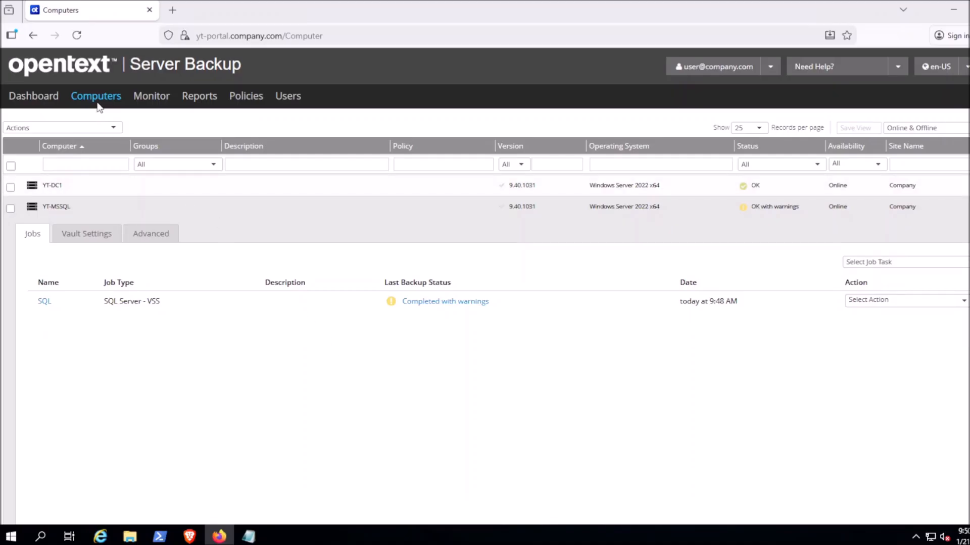
# - Refresh the computers list and reopen YT-MSSQL to check its job status
pyautogui.click(77, 35)
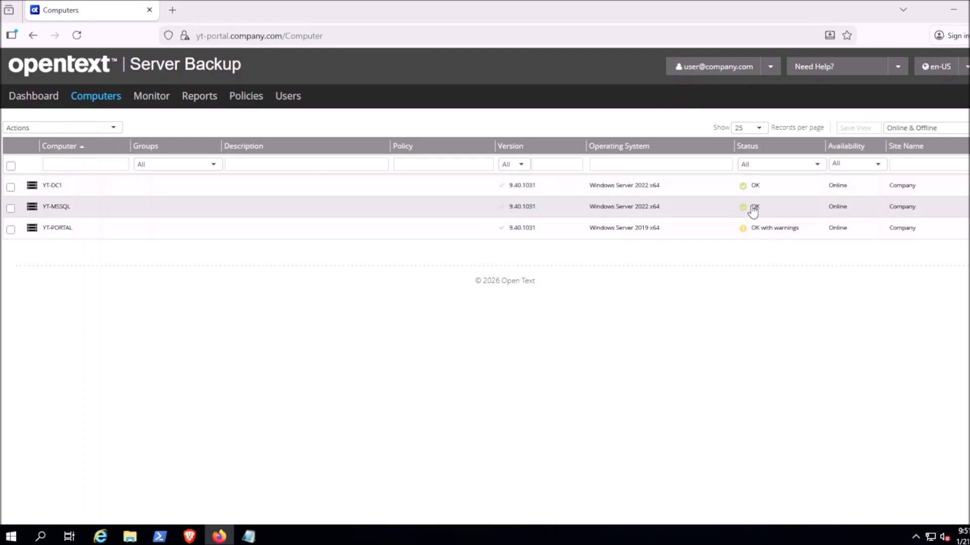
pyautogui.click(726, 208)
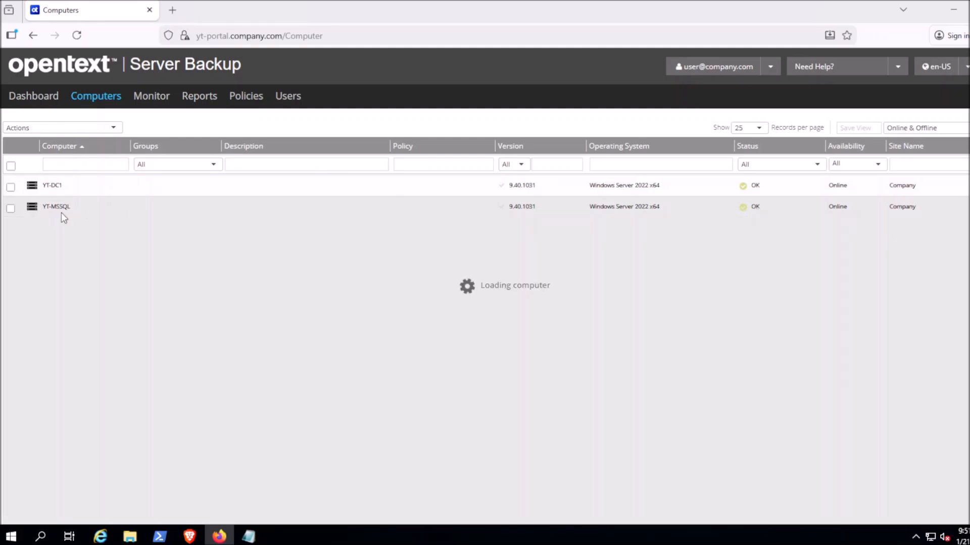